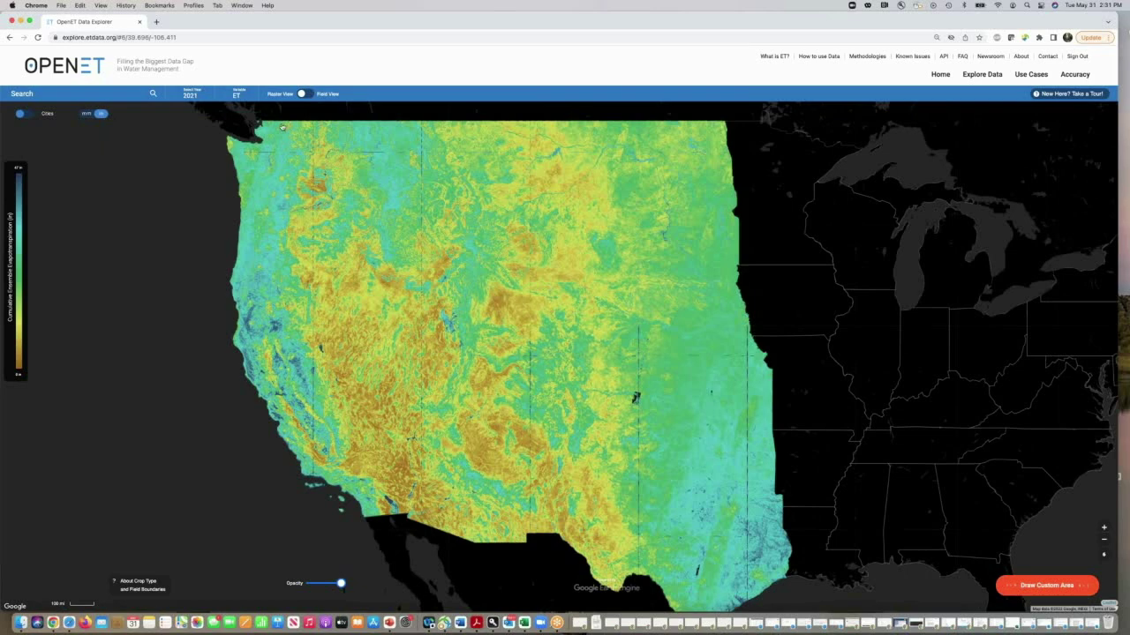
- Switch the map to field view and look through the years available for selection
{"action": "left_click", "coordinate": [302, 94]}
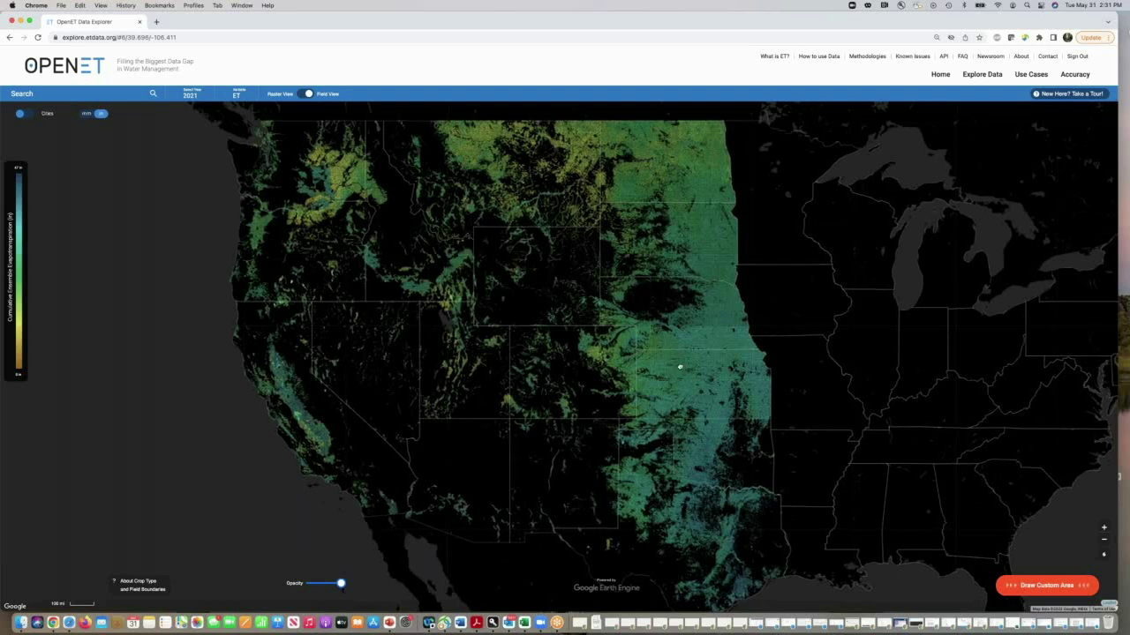
{"action": "left_click_drag", "start_coordinate": [679, 366], "coordinate": [669, 355]}
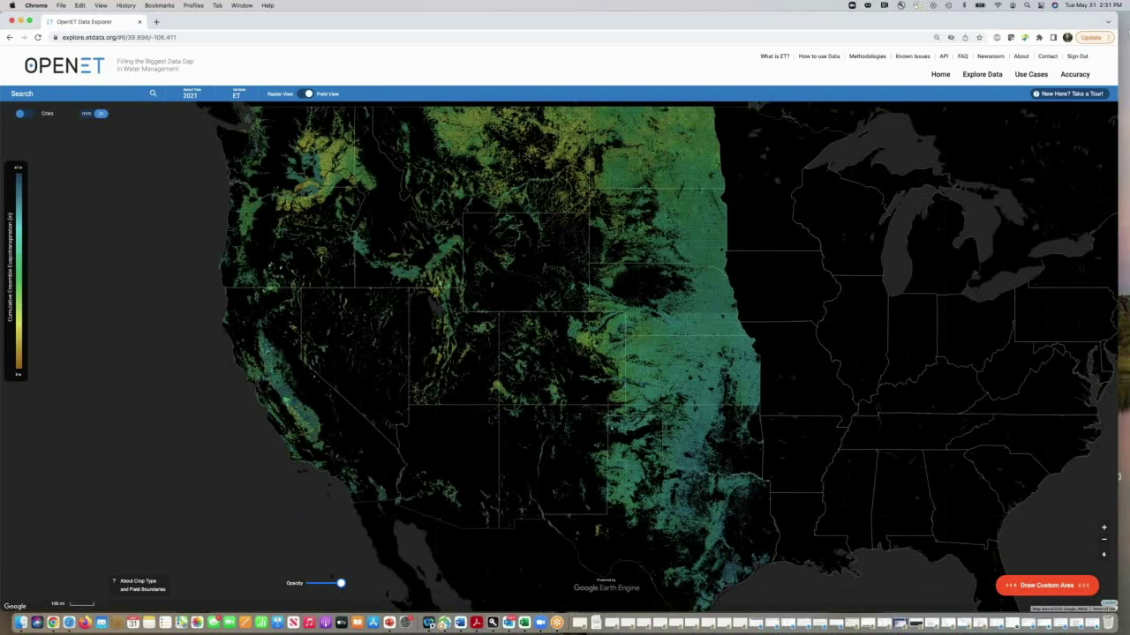
{"action": "left_click", "coordinate": [190, 95]}
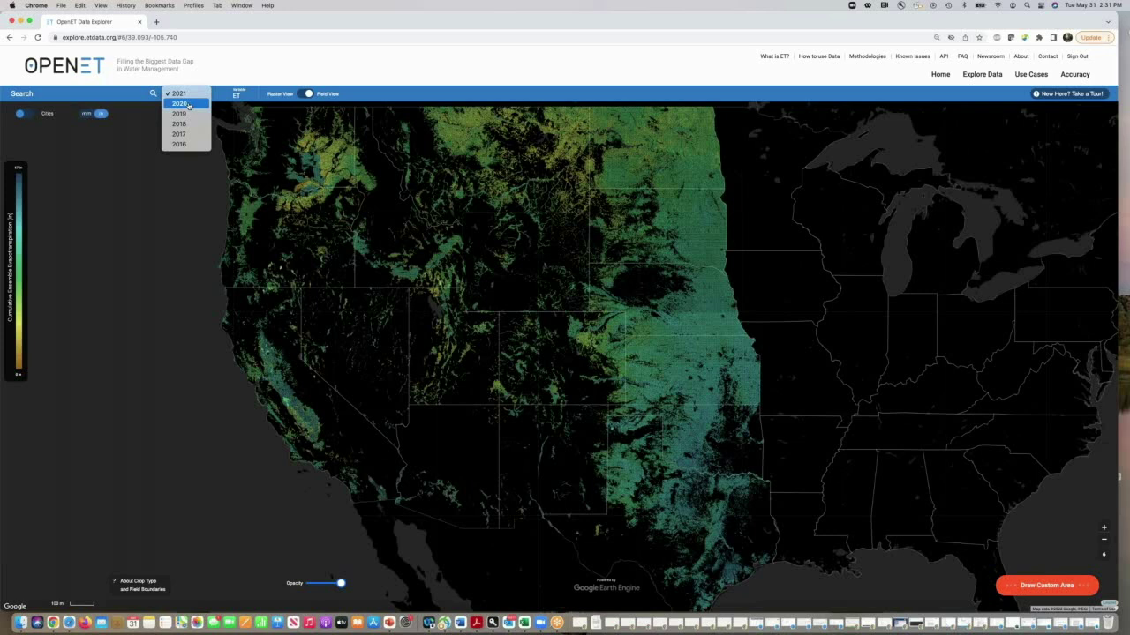
{"action": "left_click", "coordinate": [272, 73]}
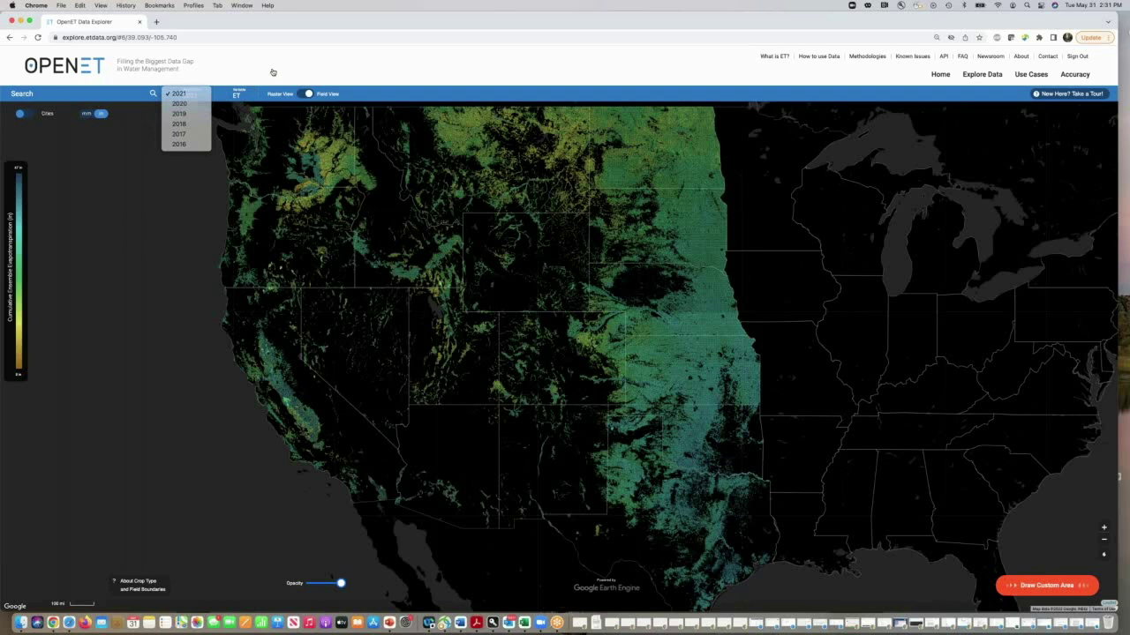
- Try millimetres as the map unit and return to inches, and show and hide the city labels
{"action": "left_click", "coordinate": [101, 113]}
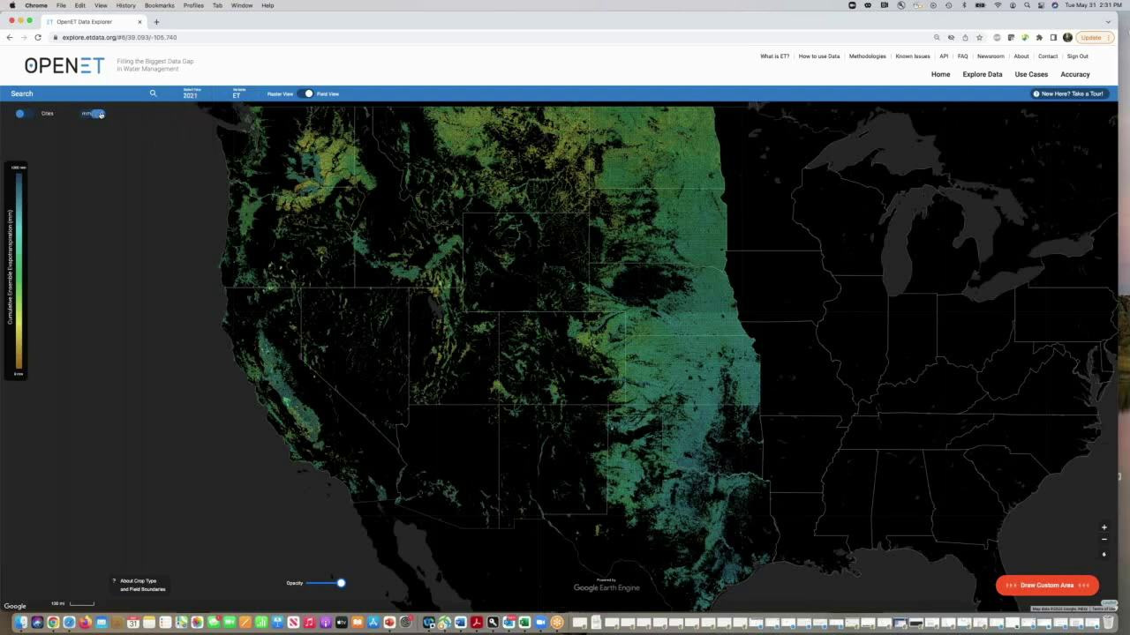
{"action": "left_click", "coordinate": [88, 116]}
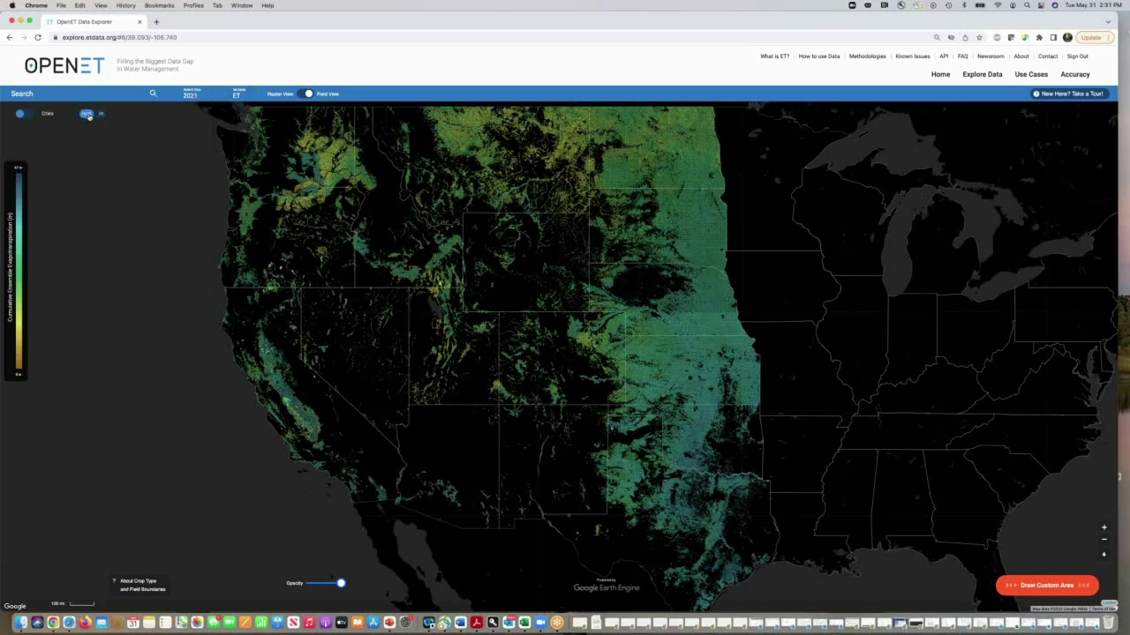
{"action": "left_click", "coordinate": [23, 114]}
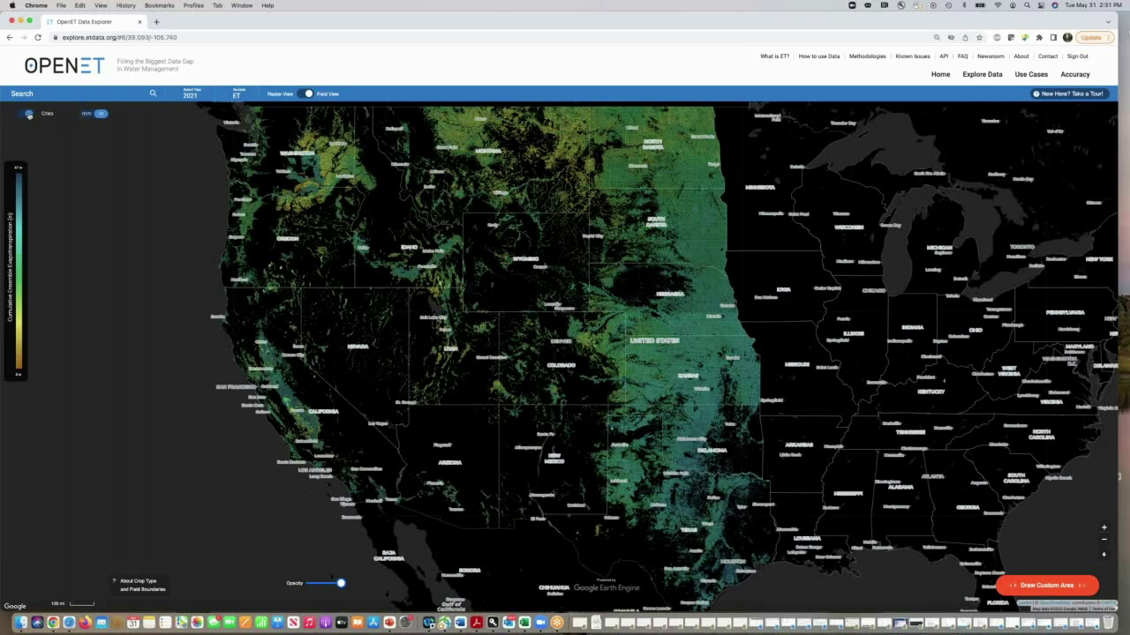
{"action": "left_click", "coordinate": [29, 115]}
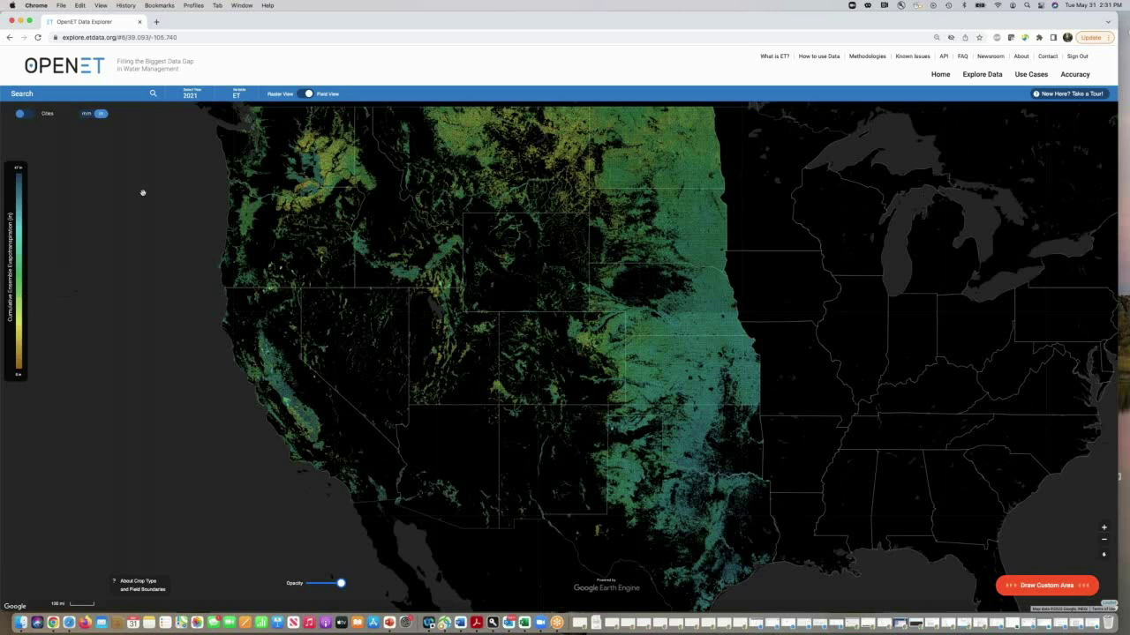
- Search for "grand valley, co" and move the map to Grand Valley, CO, USA
{"action": "left_click", "coordinate": [39, 95]}
{"action": "type", "text": "grand v"}
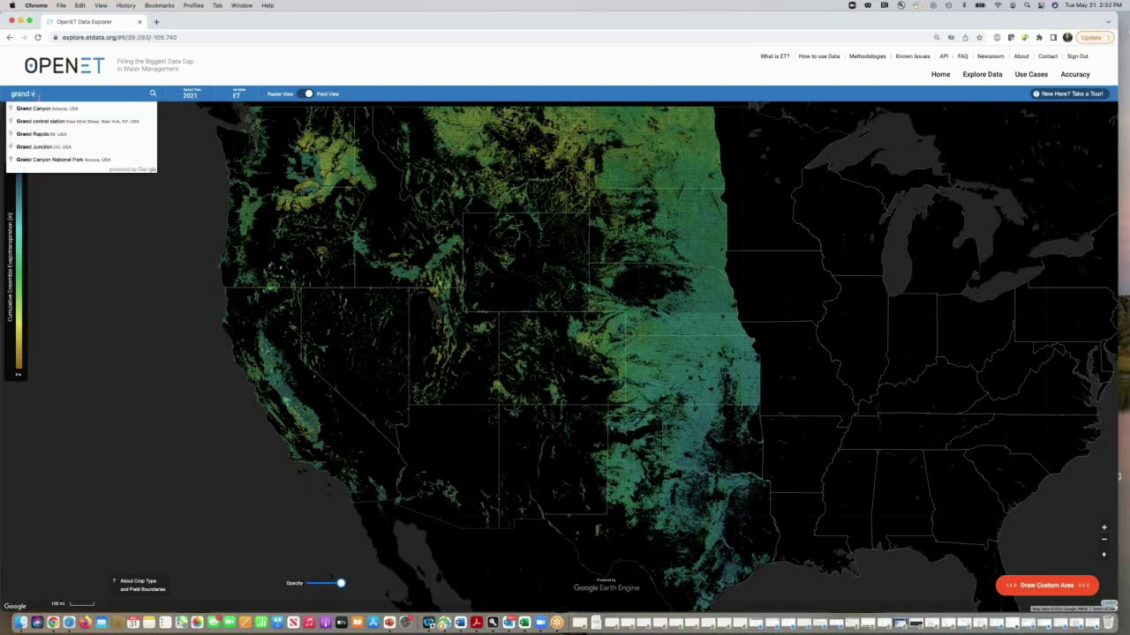
{"action": "type", "text": "alley, co"}
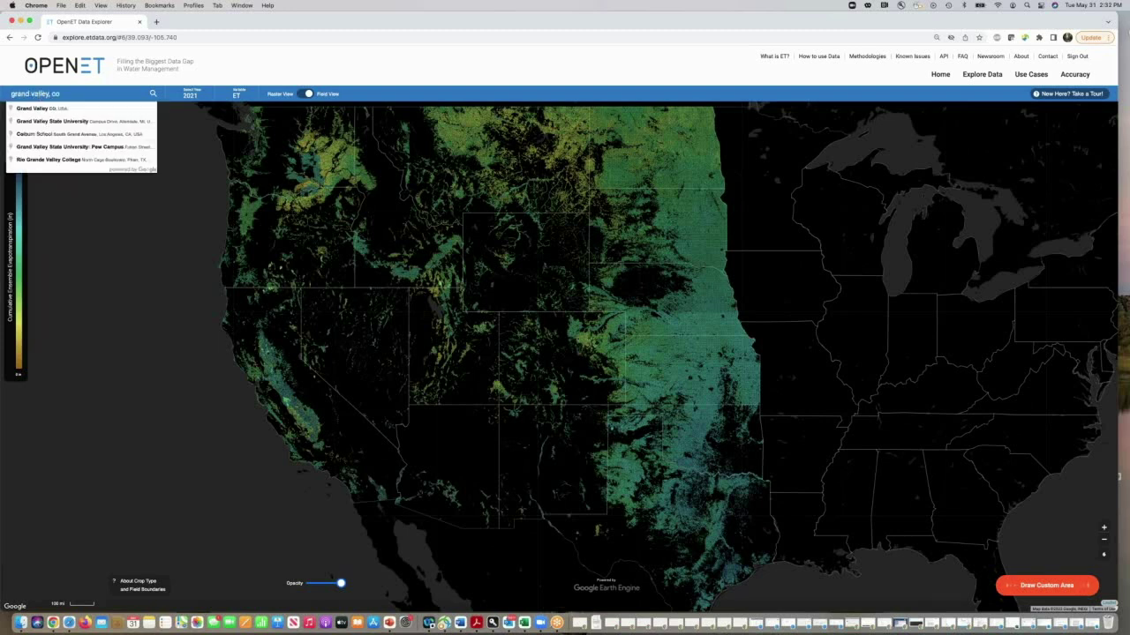
{"action": "left_click", "coordinate": [45, 110]}
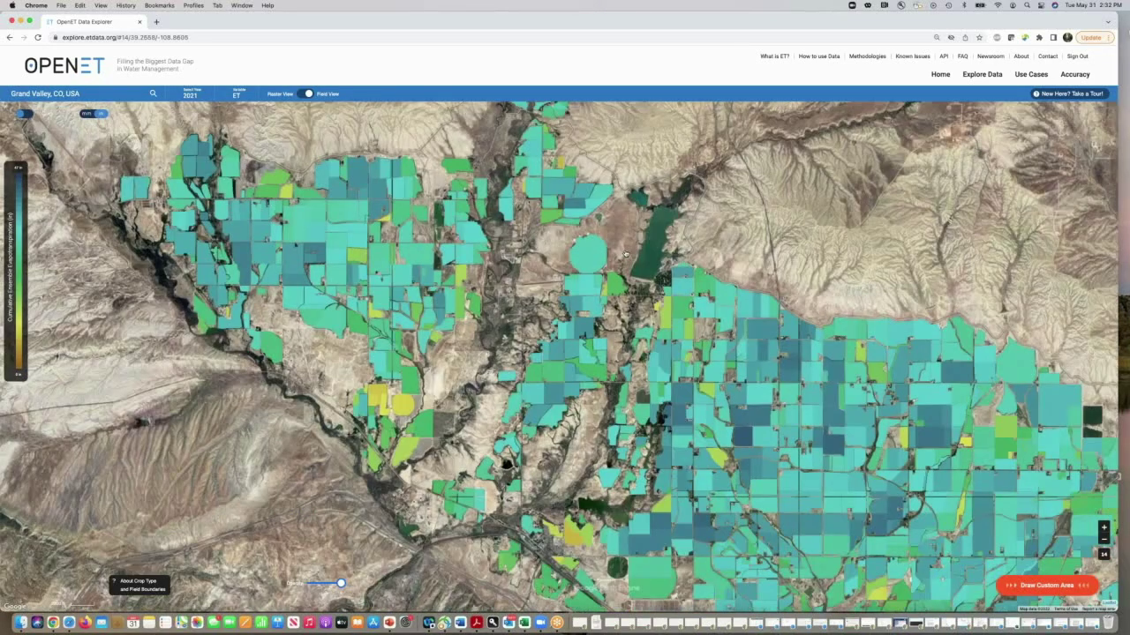
- Preview fields near the circular alfalfa field, open that field's evapotranspiration chart and inspect monthly values for March, April and June 2020
{"action": "mouse_move", "coordinate": [586, 291]}
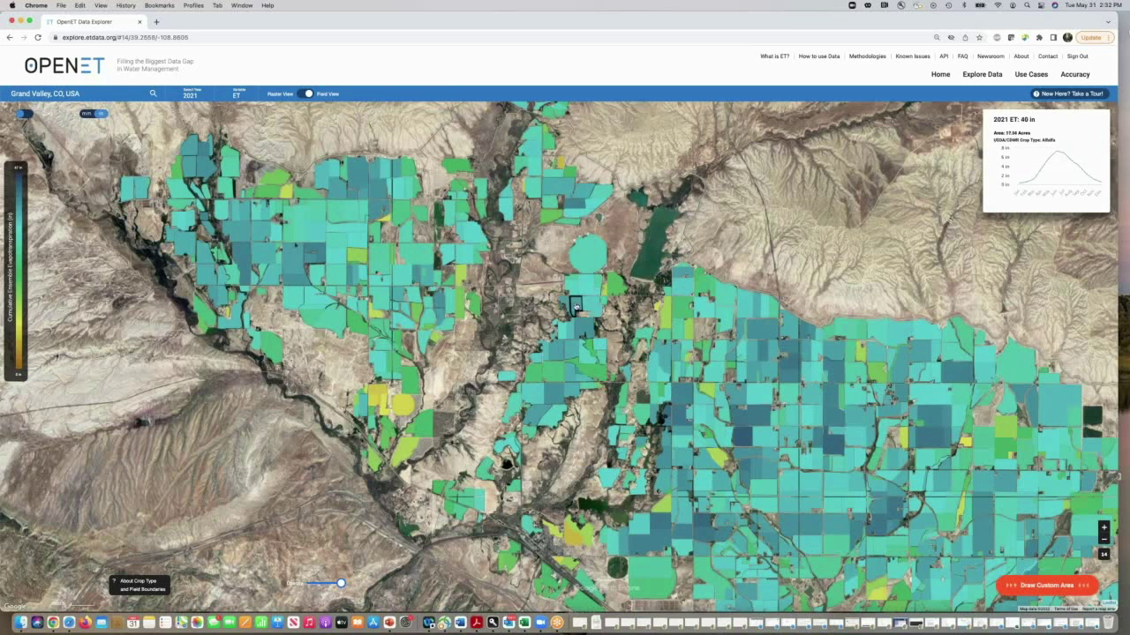
{"action": "mouse_move", "coordinate": [570, 331]}
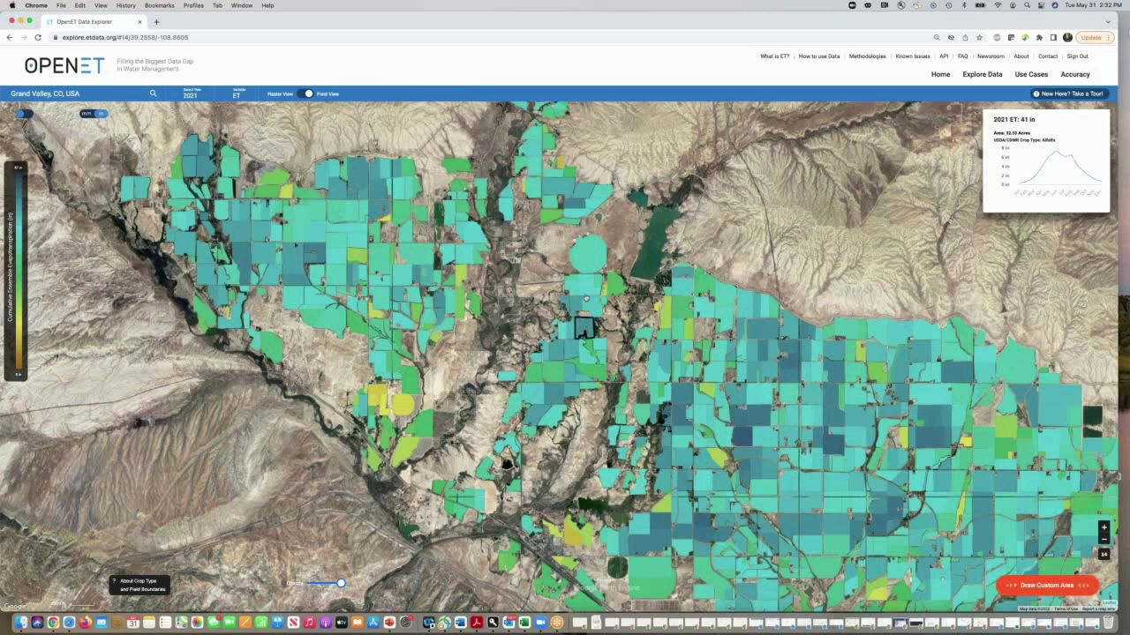
{"action": "left_click", "coordinate": [588, 258]}
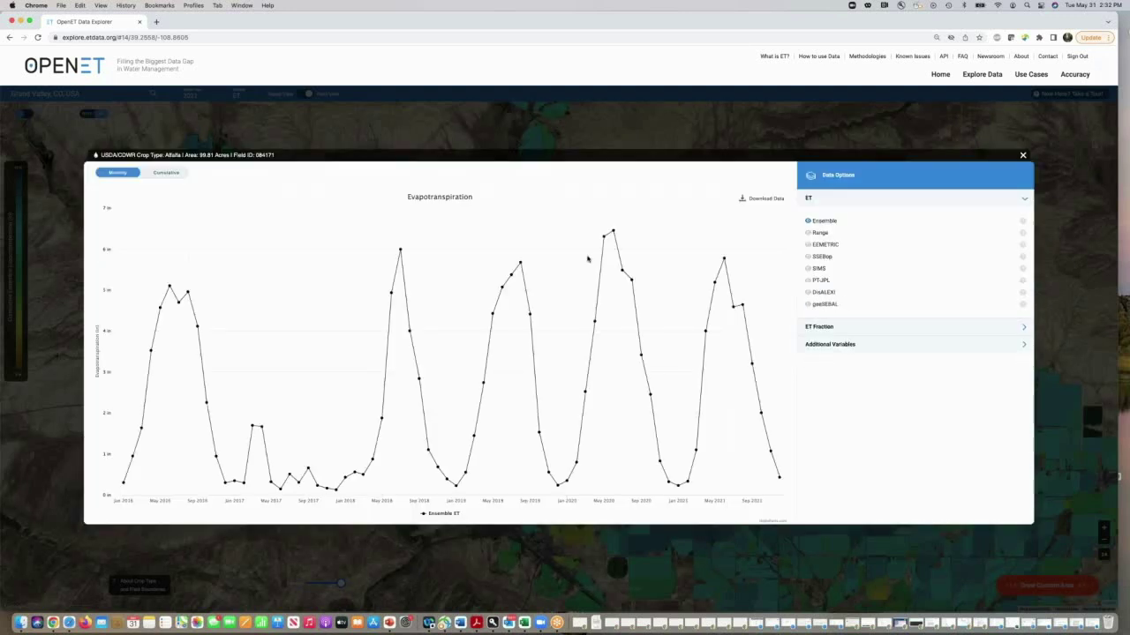
{"action": "mouse_move", "coordinate": [588, 258]}
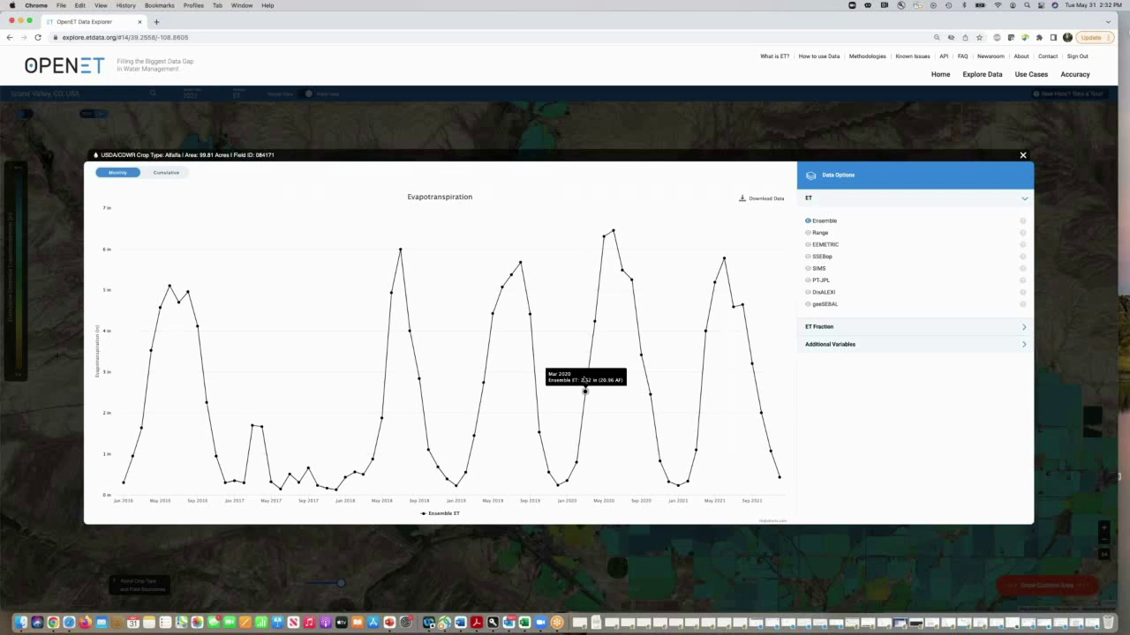
{"action": "mouse_move", "coordinate": [593, 321]}
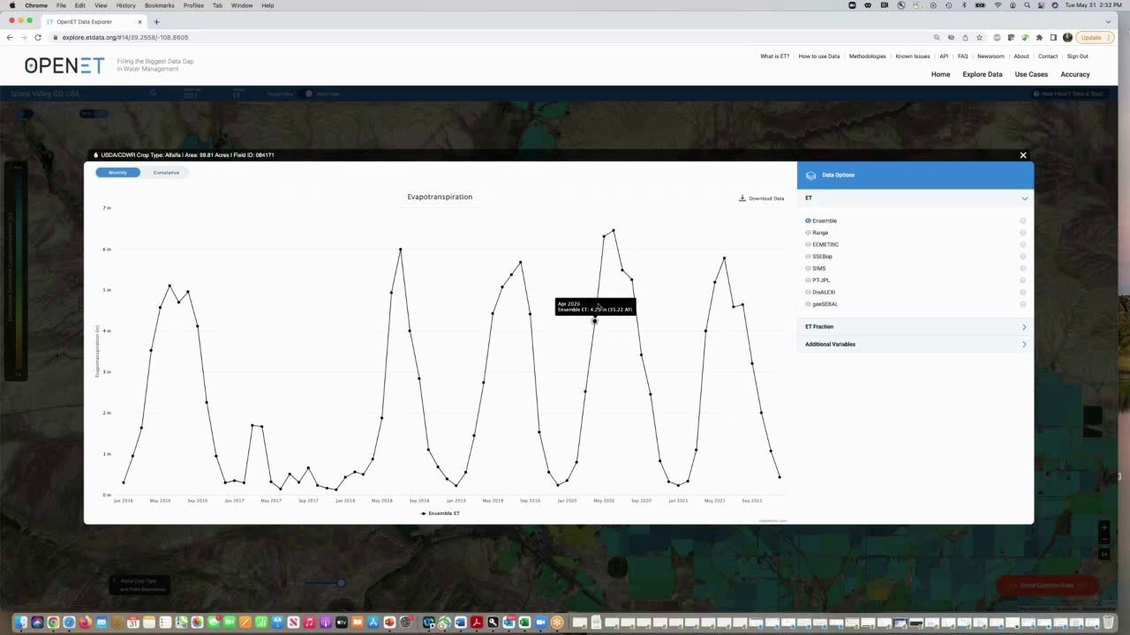
{"action": "mouse_move", "coordinate": [613, 232]}
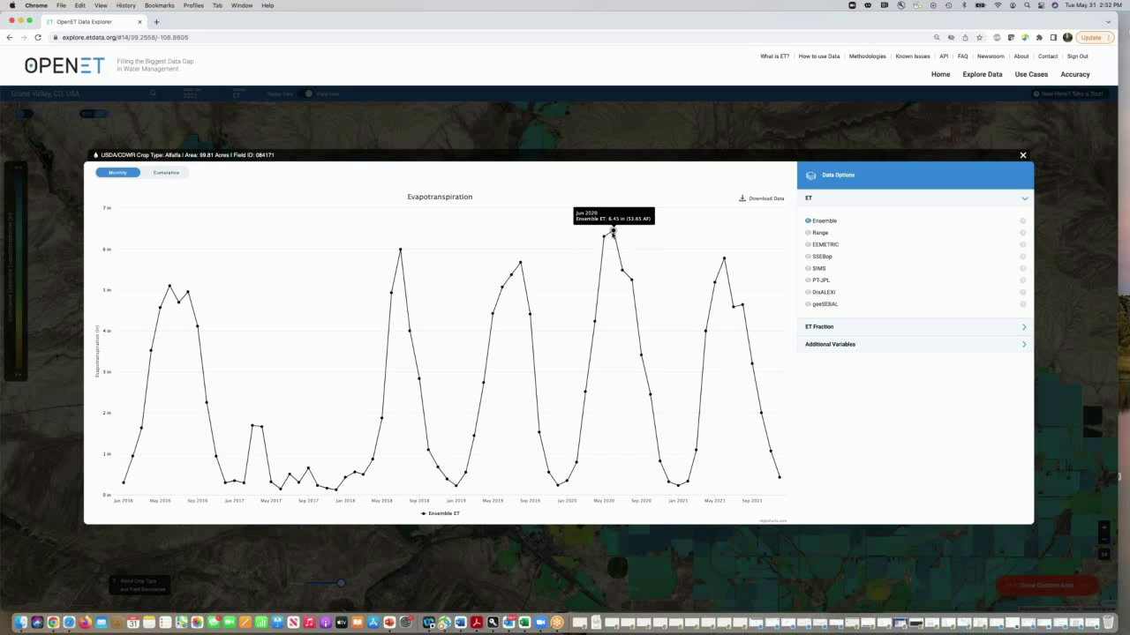
- Add the ET Range and the EEMETRIC, SSEBop, SIMS and PT-JPL model series to the field's monthly chart
{"action": "left_click", "coordinate": [808, 234]}
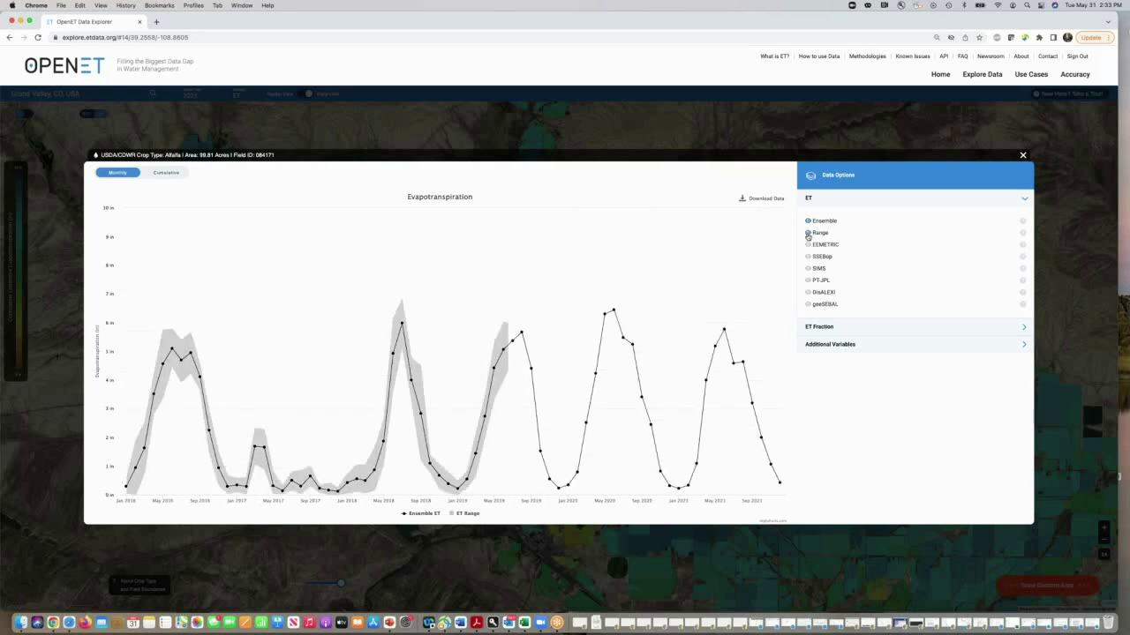
{"action": "left_click", "coordinate": [807, 245]}
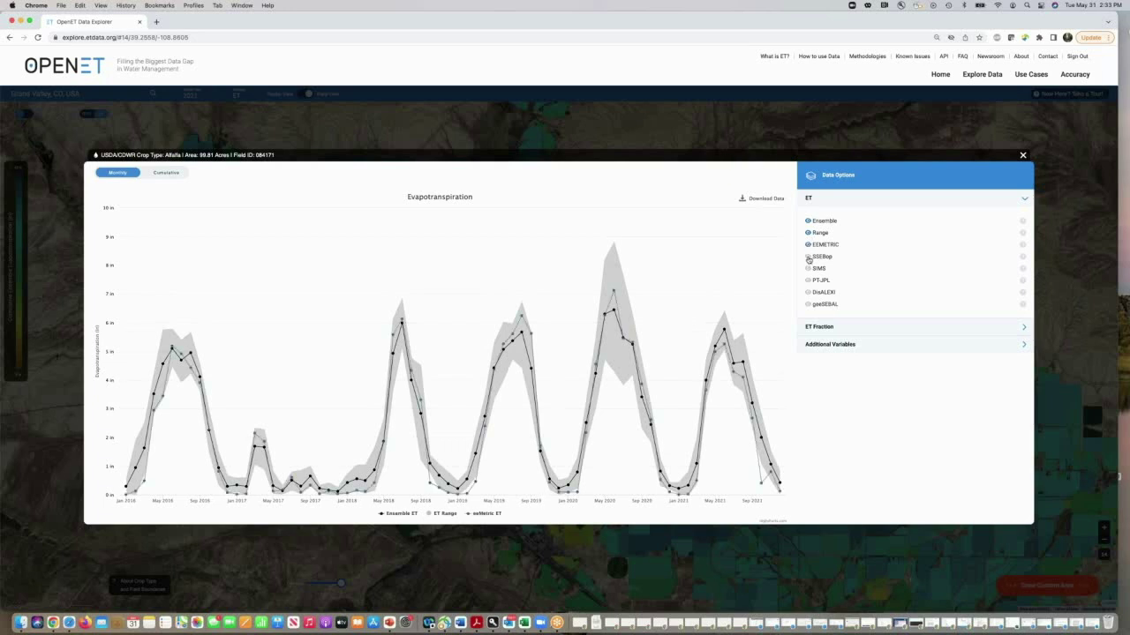
{"action": "left_click", "coordinate": [807, 257]}
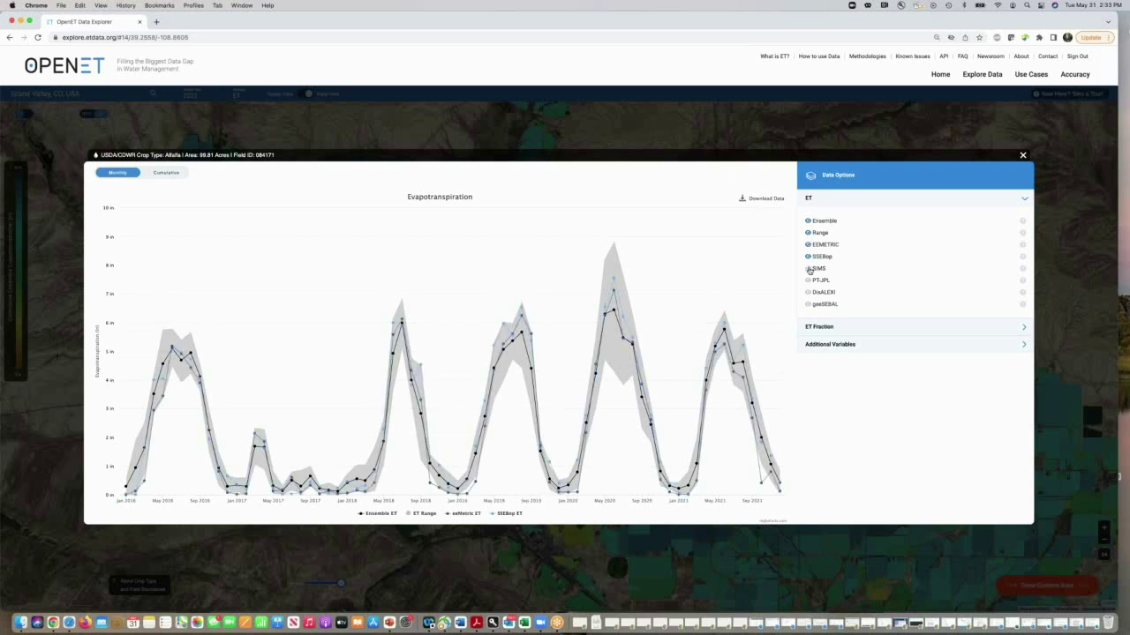
{"action": "left_click", "coordinate": [809, 269]}
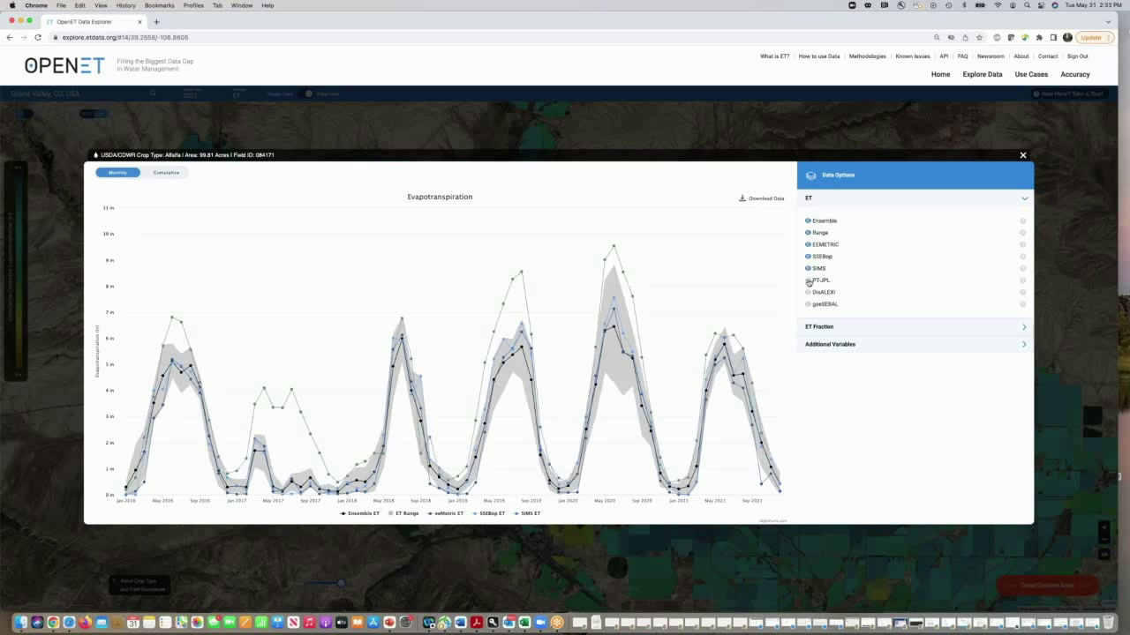
{"action": "left_click", "coordinate": [808, 280]}
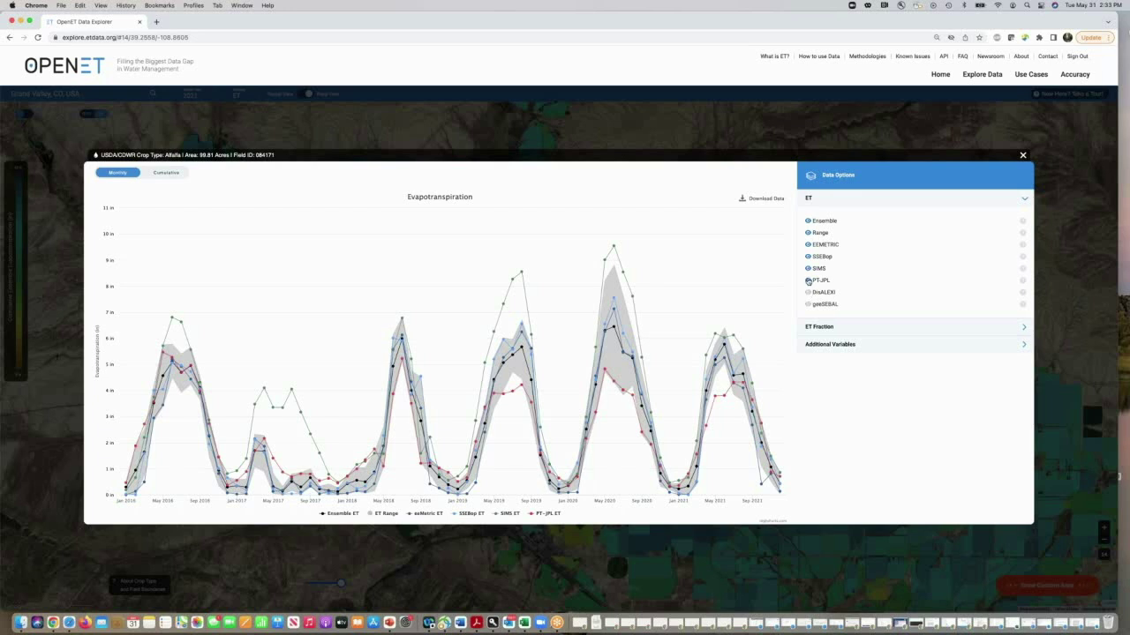
- Hide the PT-JPL, SIMS, SSEBop and EEMETRIC series from the field's monthly chart
{"action": "left_click", "coordinate": [808, 281]}
{"action": "left_click", "coordinate": [808, 270]}
{"action": "left_click", "coordinate": [809, 256]}
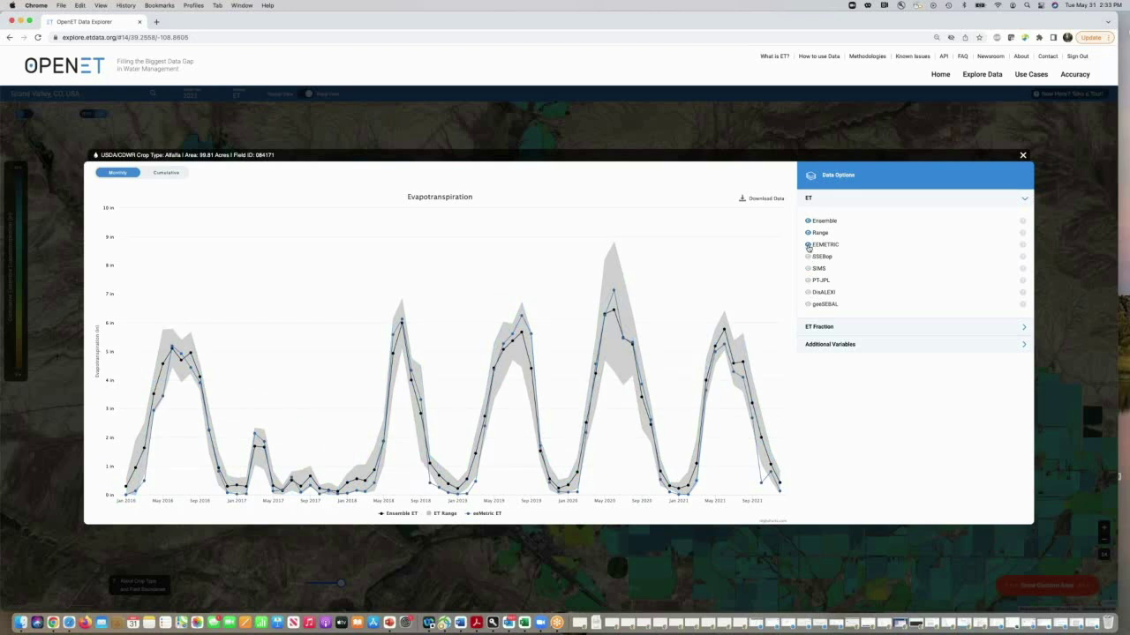
{"action": "left_click", "coordinate": [808, 246]}
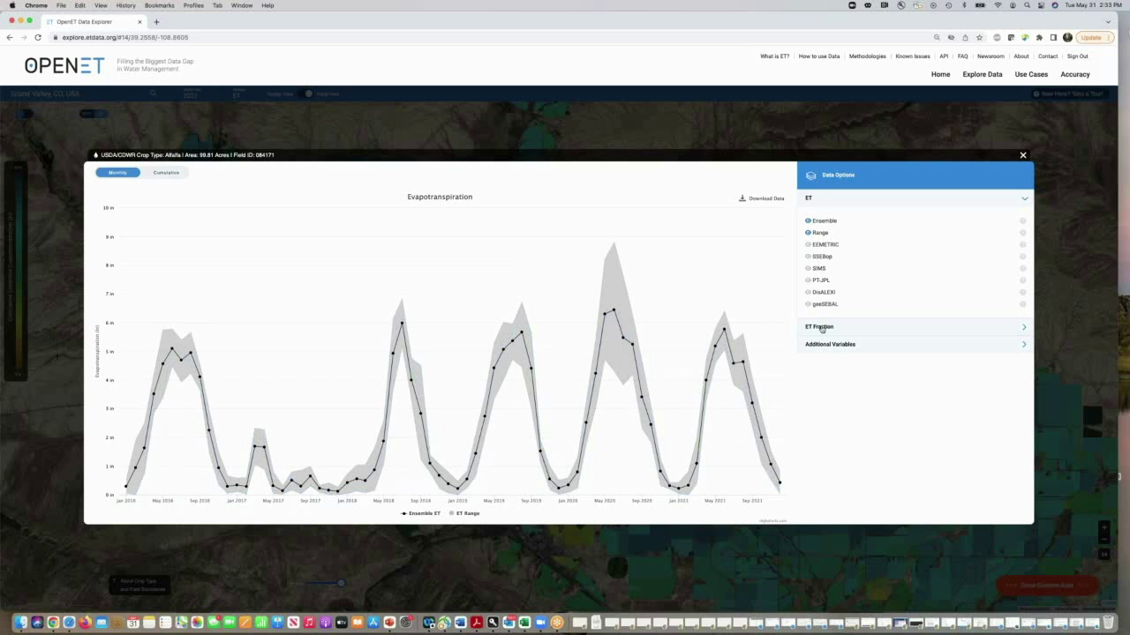
- Review the ET Fraction and Additional Variables options available for the field's chart
{"action": "left_click", "coordinate": [819, 328]}
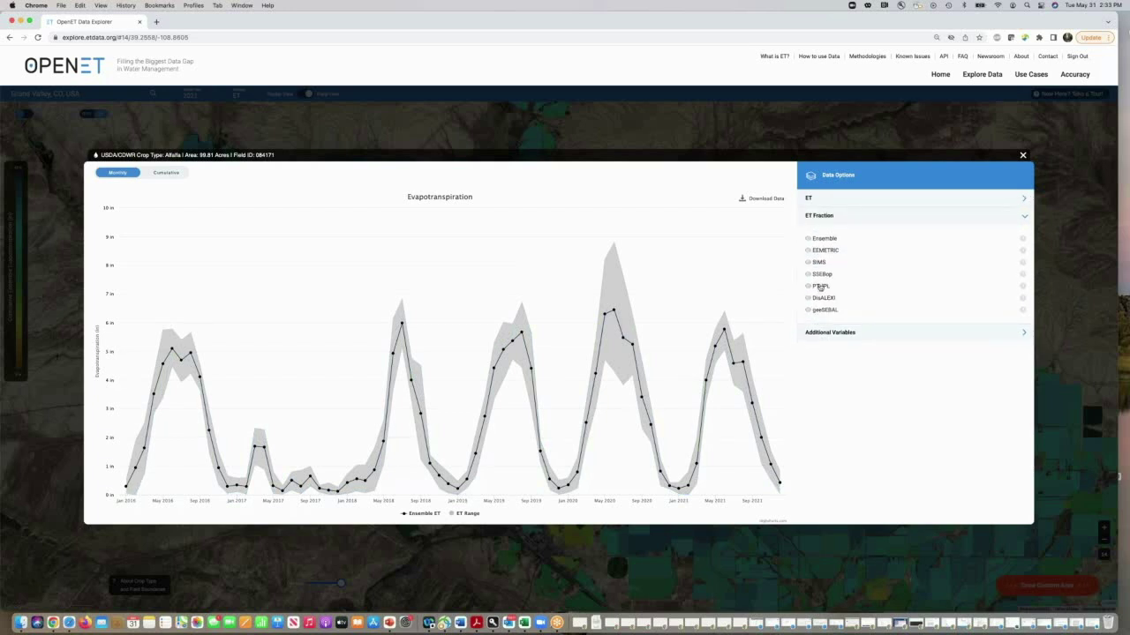
{"action": "left_click", "coordinate": [827, 335]}
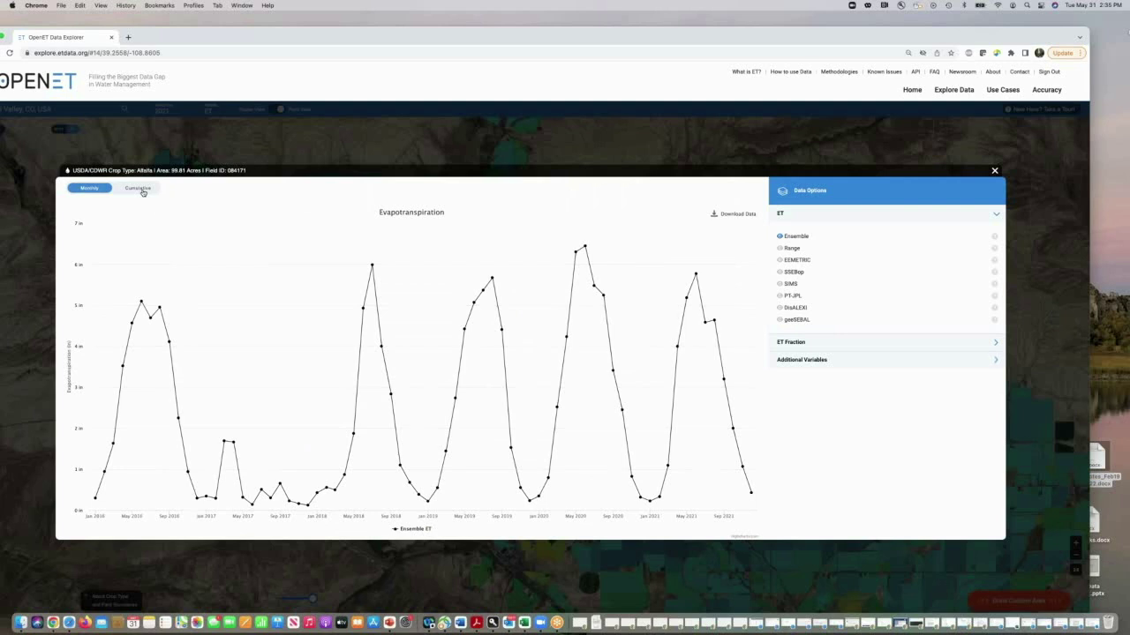
- Compare the alfalfa field's cumulative and monthly evapotranspiration charts, including the December cumulative values for each year, and close the chart
{"action": "left_click", "coordinate": [138, 189]}
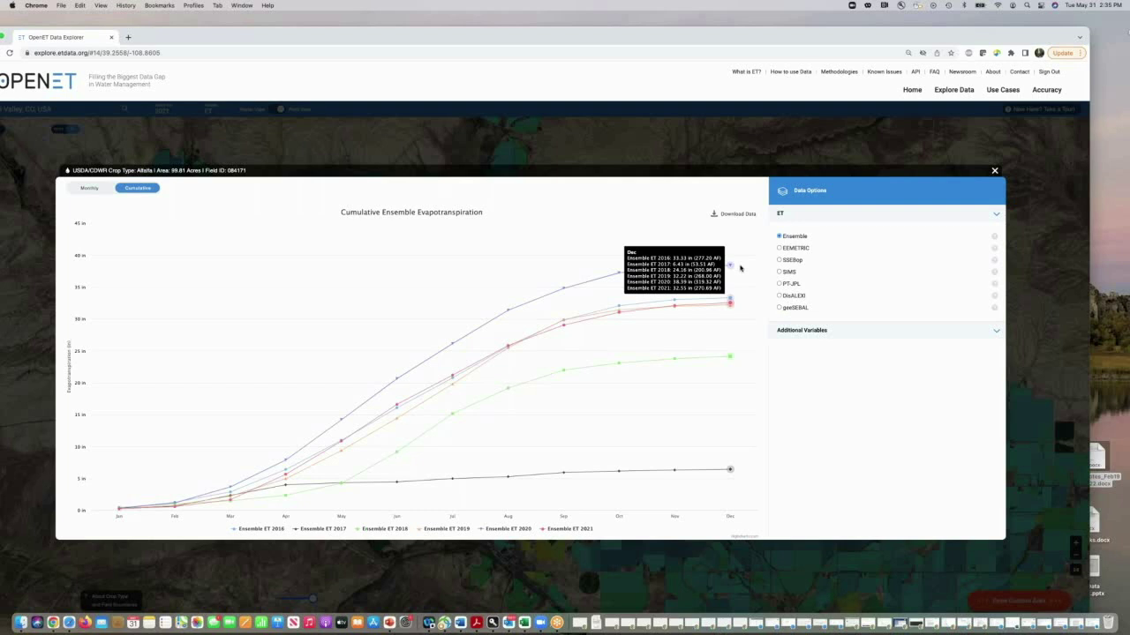
{"action": "left_click", "coordinate": [89, 188]}
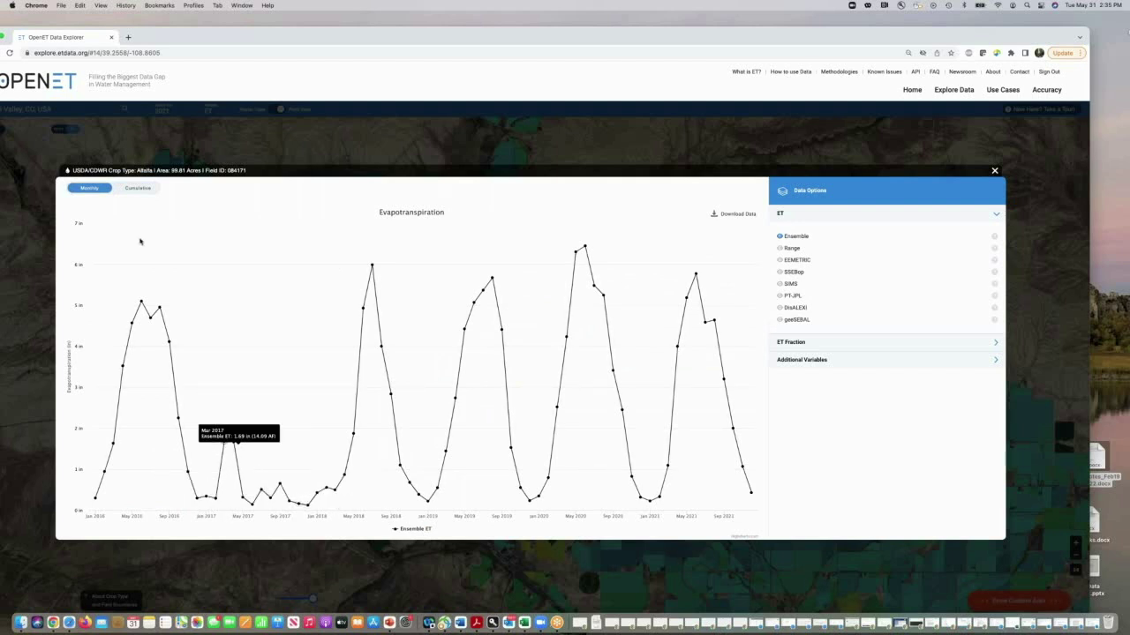
{"action": "left_click", "coordinate": [138, 189]}
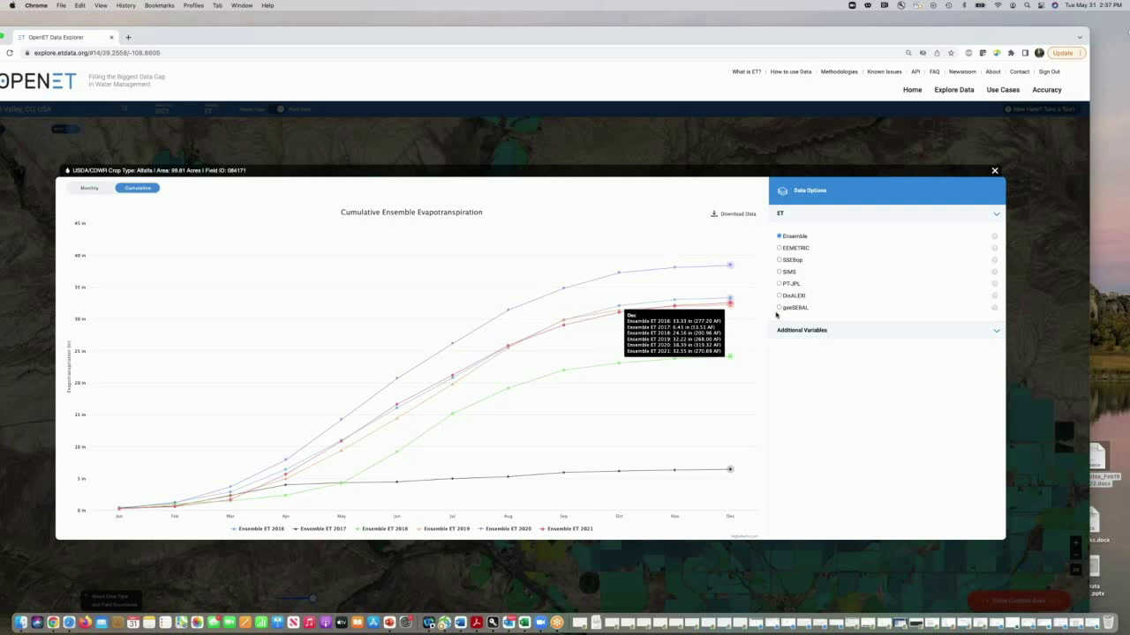
{"action": "left_click", "coordinate": [994, 172]}
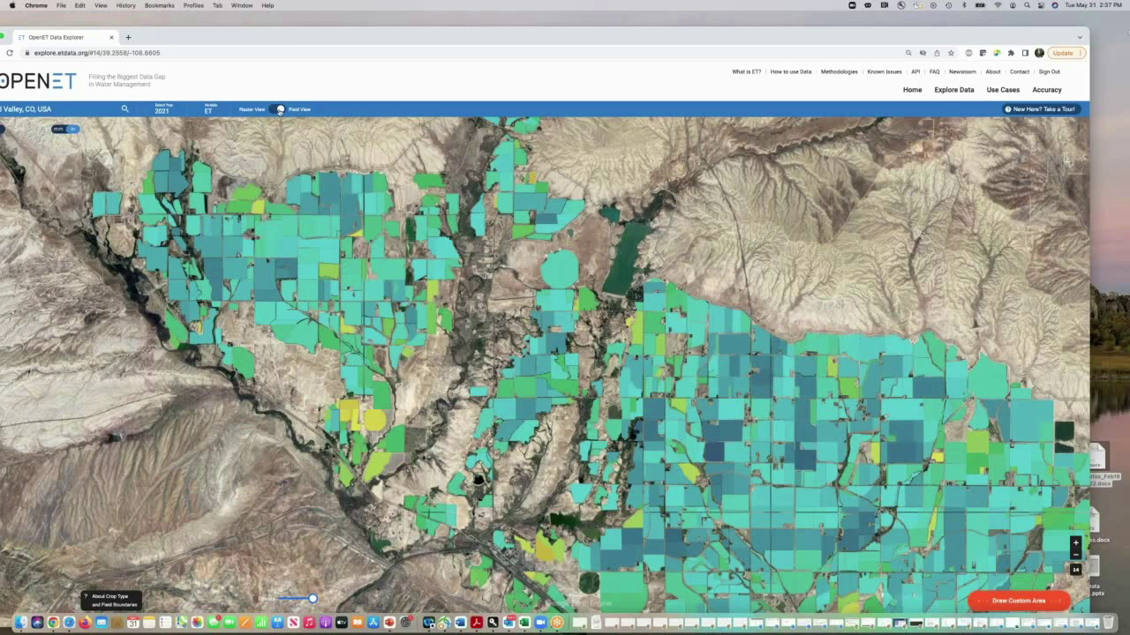
- Switch the map to raster view, view the monthly evapotranspiration chart for a point in the dry area beside the reservoir, and close it
{"action": "left_click", "coordinate": [280, 109]}
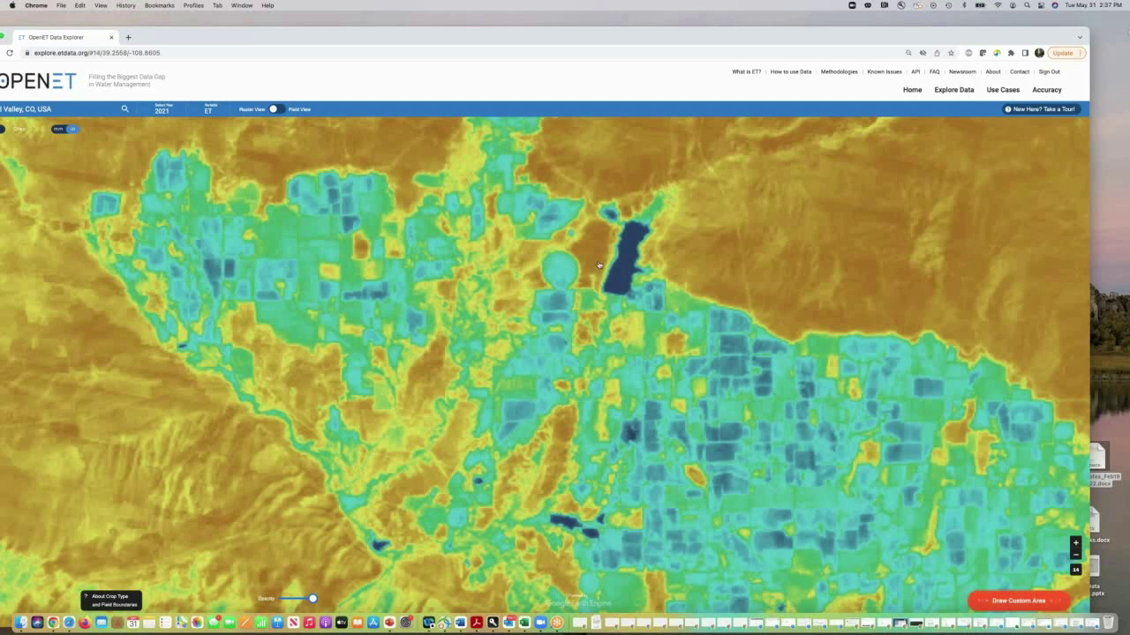
{"action": "left_click", "coordinate": [587, 225]}
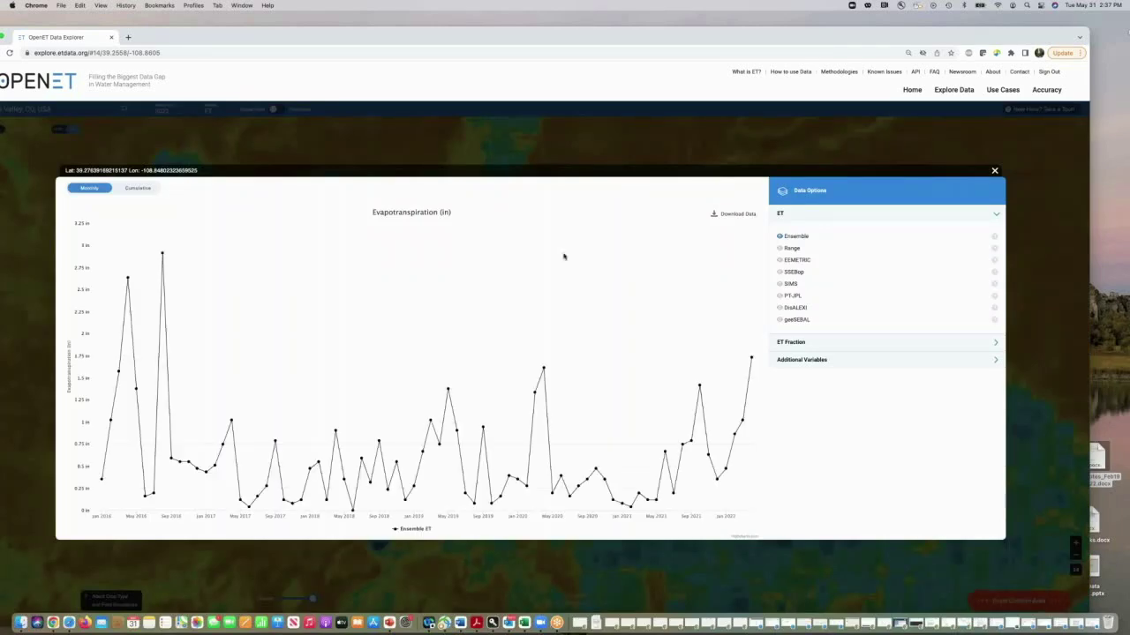
{"action": "left_click", "coordinate": [993, 170]}
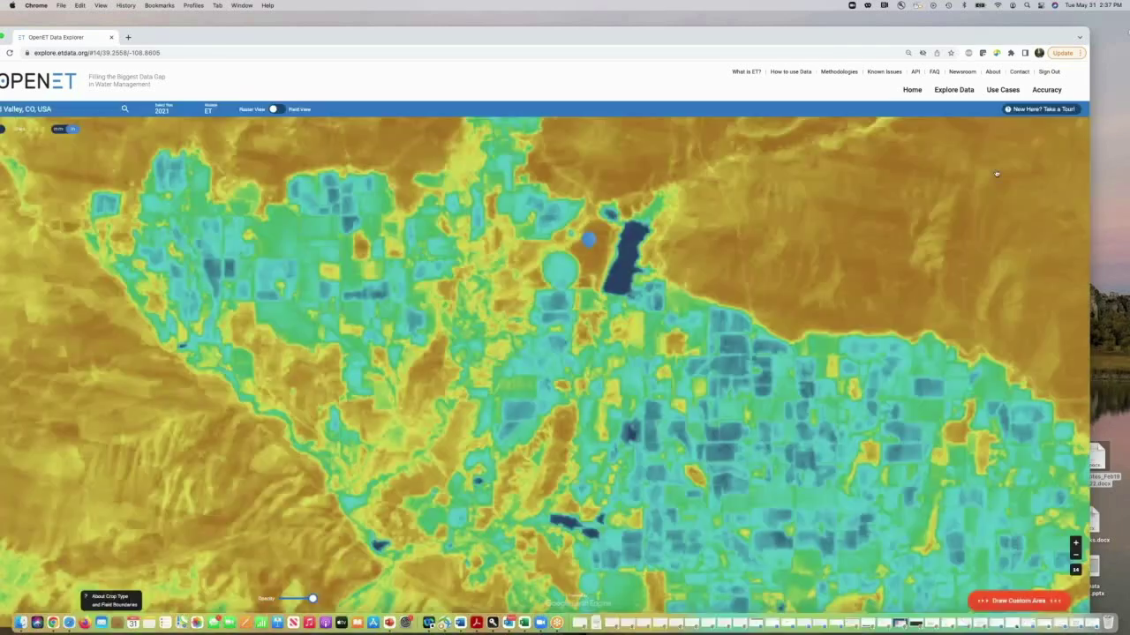
- Open the custom area drawing map zoomed in around the circular field and the reservoir
{"action": "scroll", "coordinate": [574, 311], "scroll_direction": "up", "scroll_amount": 2}
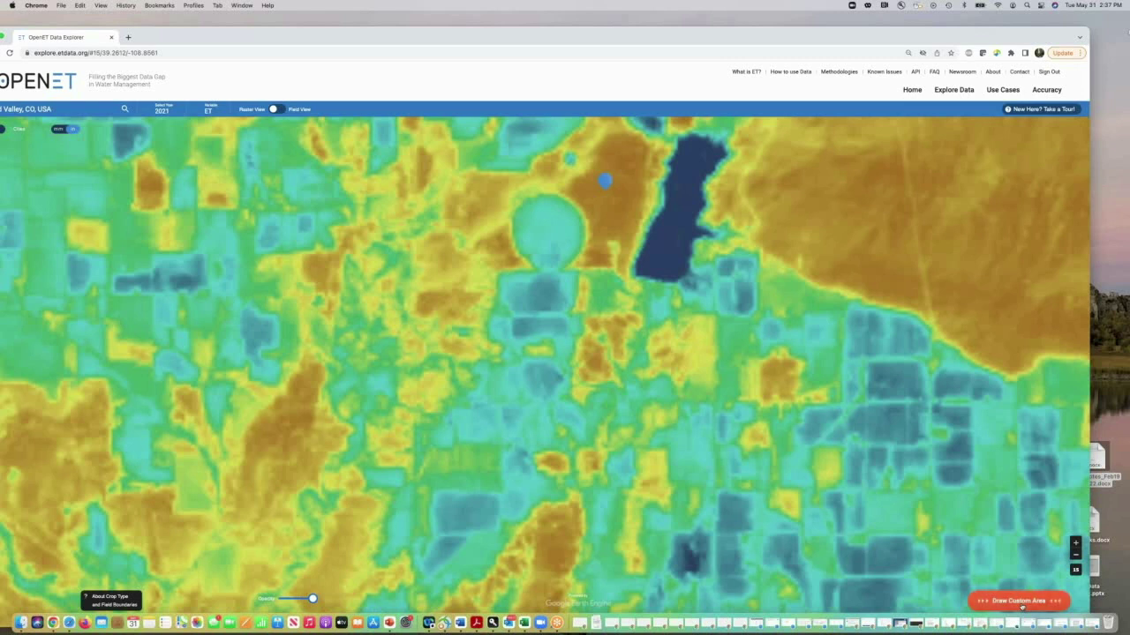
{"action": "left_click", "coordinate": [1021, 605]}
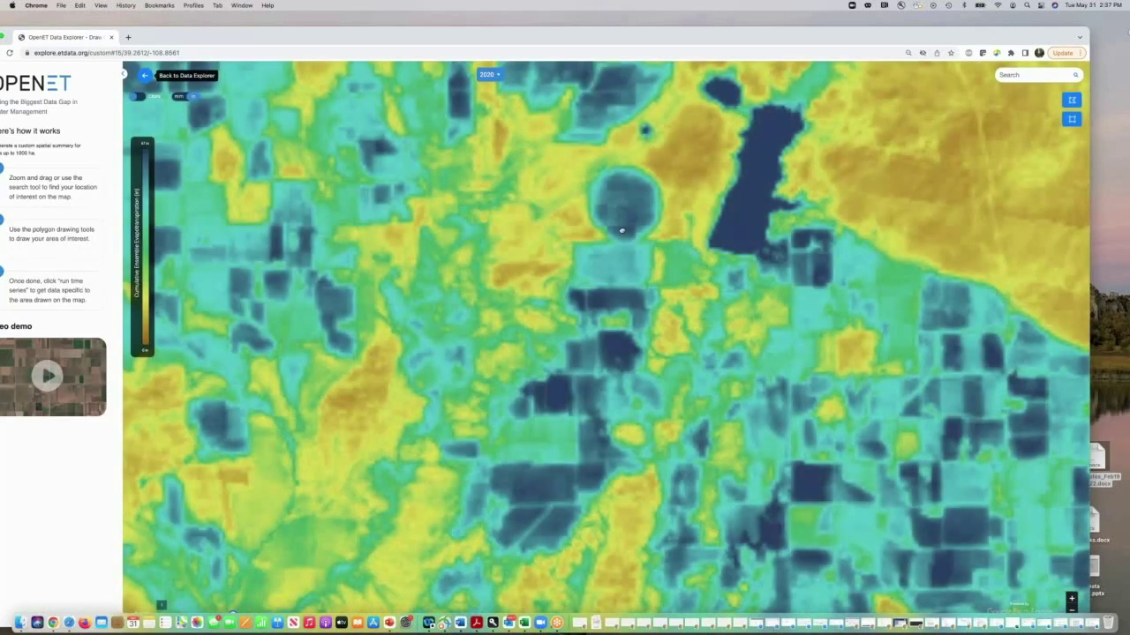
- Draw a closed seven-point polygon of about 49 acres around the light-blue field directly south of the circular field
{"action": "scroll", "coordinate": [621, 231], "scroll_direction": "up", "scroll_amount": 3}
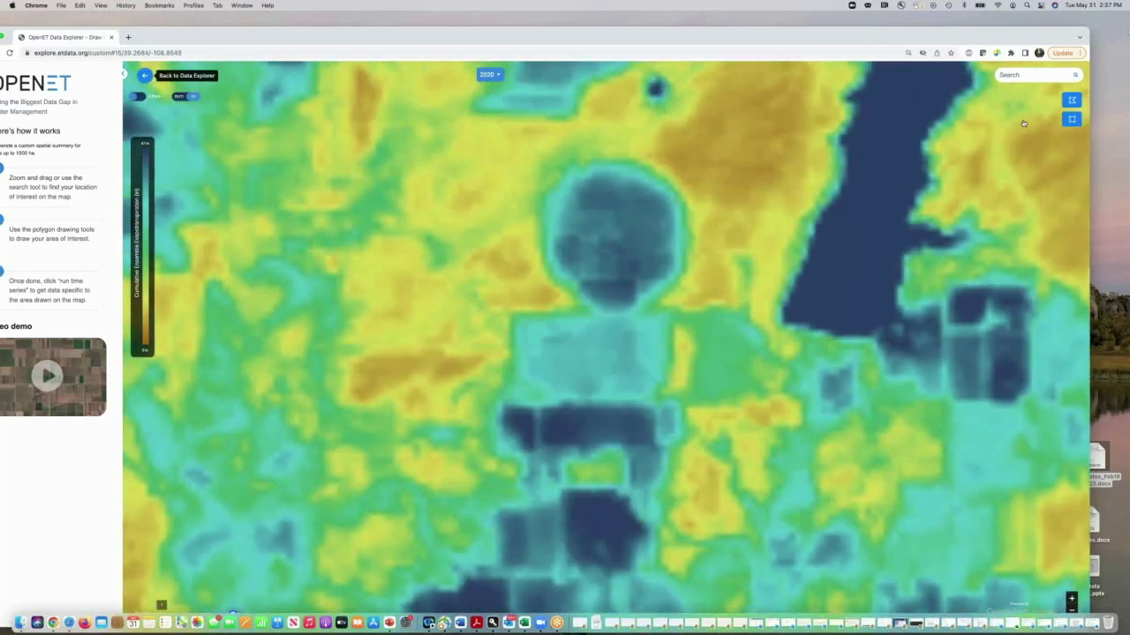
{"action": "left_click", "coordinate": [1071, 99]}
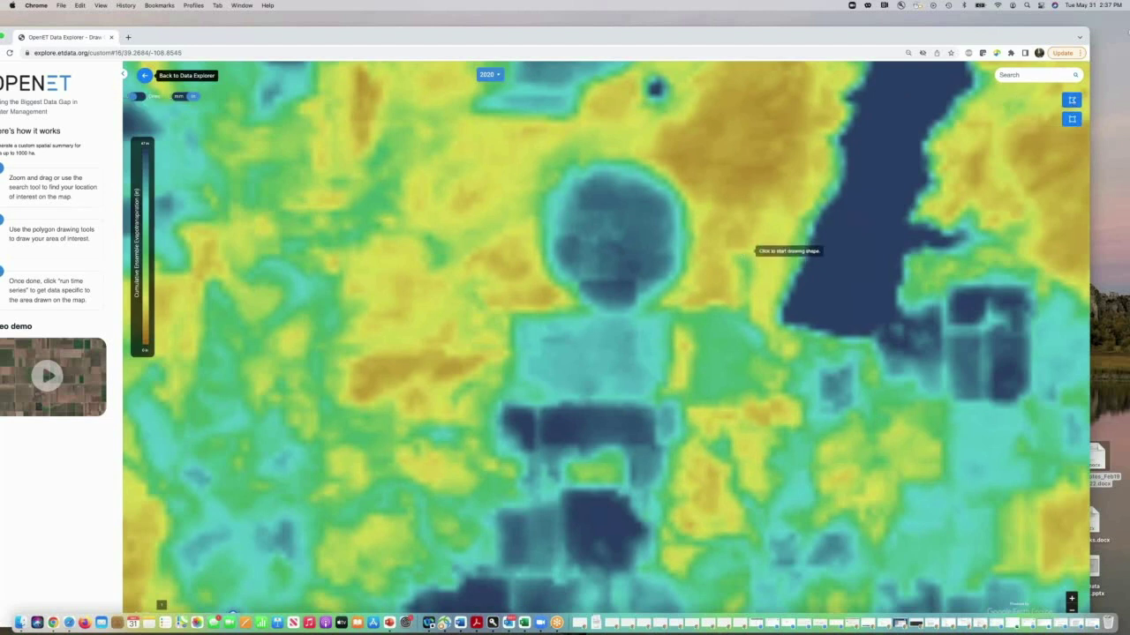
{"action": "left_click", "coordinate": [523, 323]}
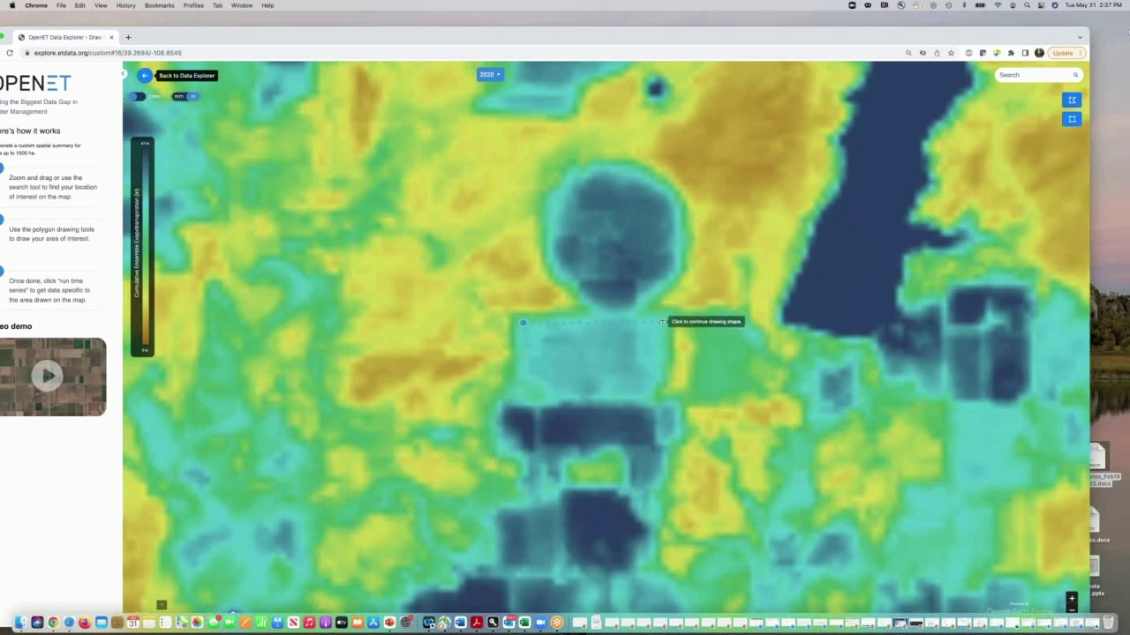
{"action": "left_click", "coordinate": [663, 321]}
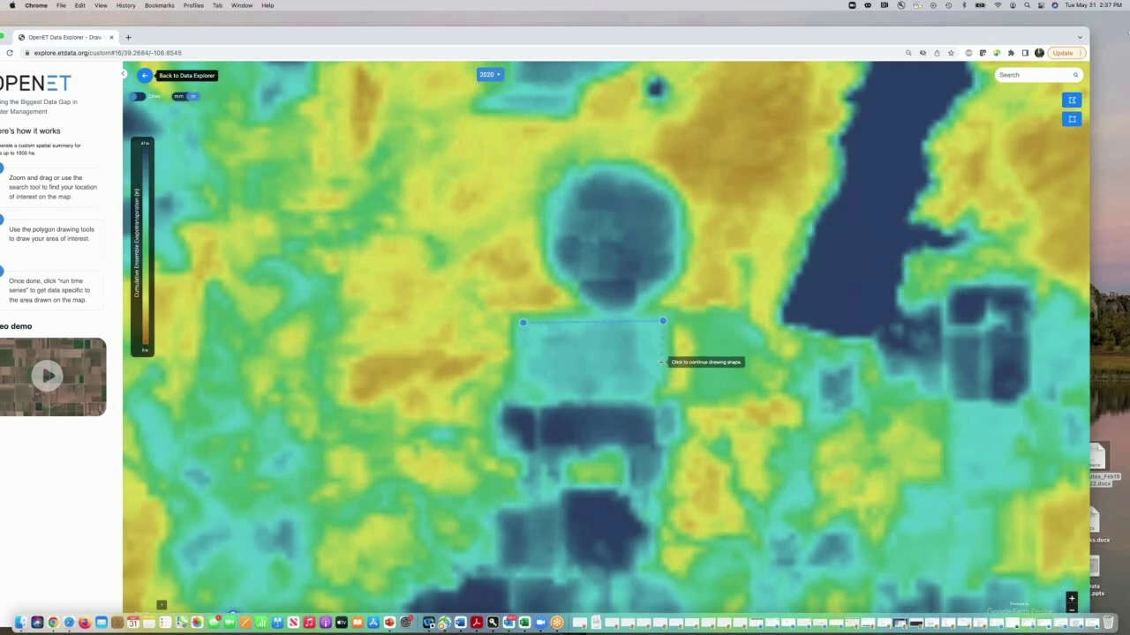
{"action": "left_click", "coordinate": [660, 362]}
{"action": "left_click", "coordinate": [645, 387]}
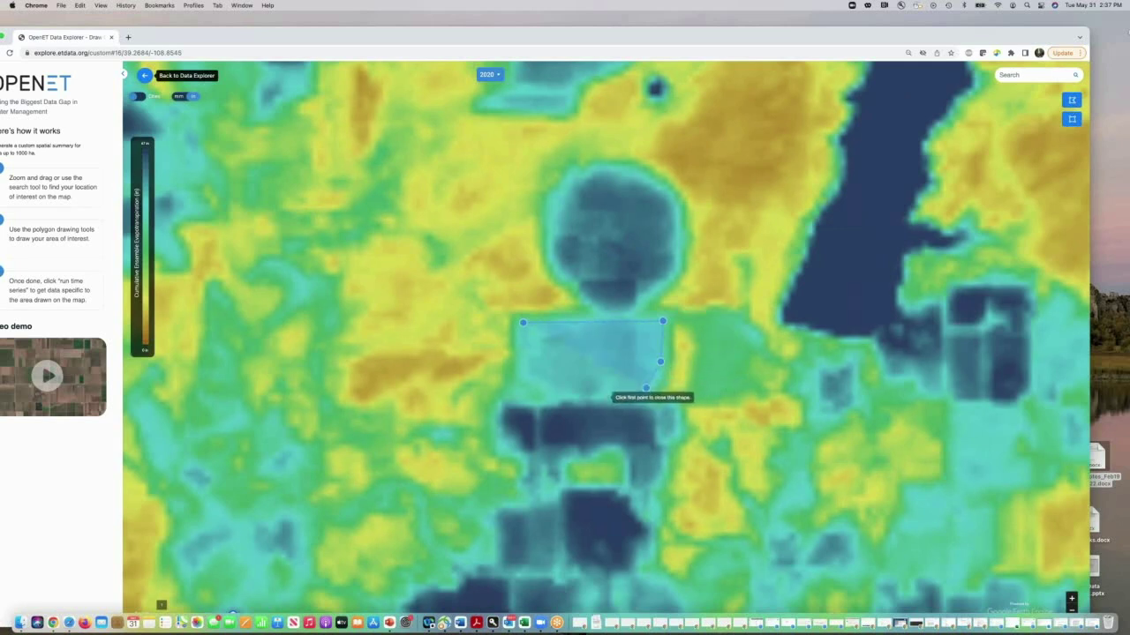
{"action": "left_click", "coordinate": [605, 397]}
{"action": "left_click", "coordinate": [557, 396]}
{"action": "left_click", "coordinate": [526, 372]}
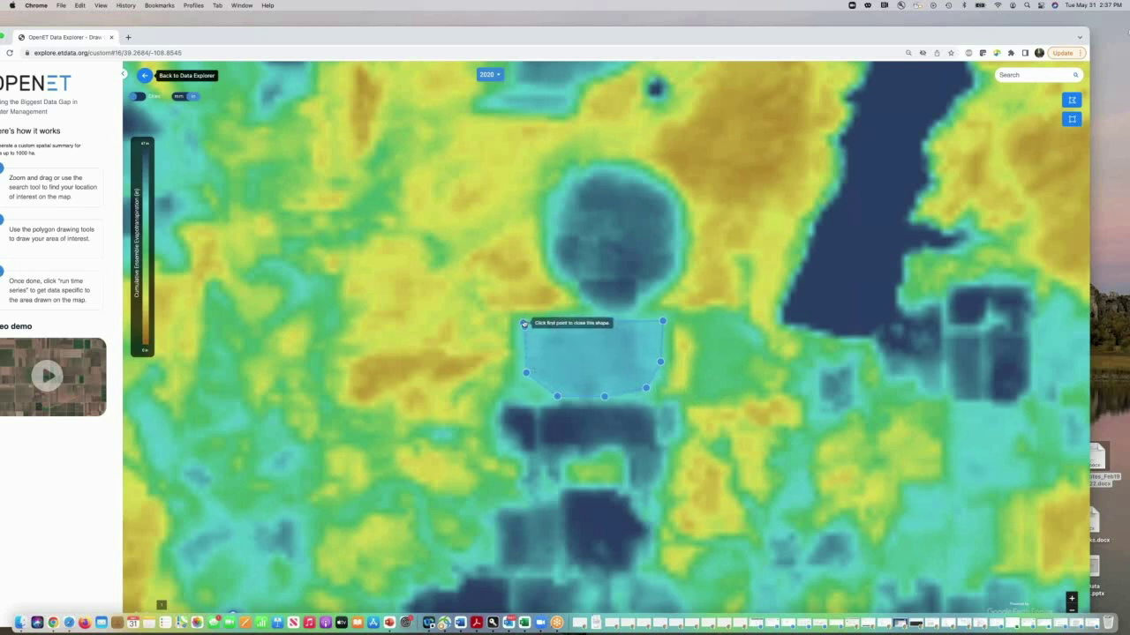
{"action": "left_click", "coordinate": [524, 324]}
- Run the time series for the drawn area, view its monthly and cumulative evapotranspiration charts, and close the chart
{"action": "left_click", "coordinate": [593, 340]}
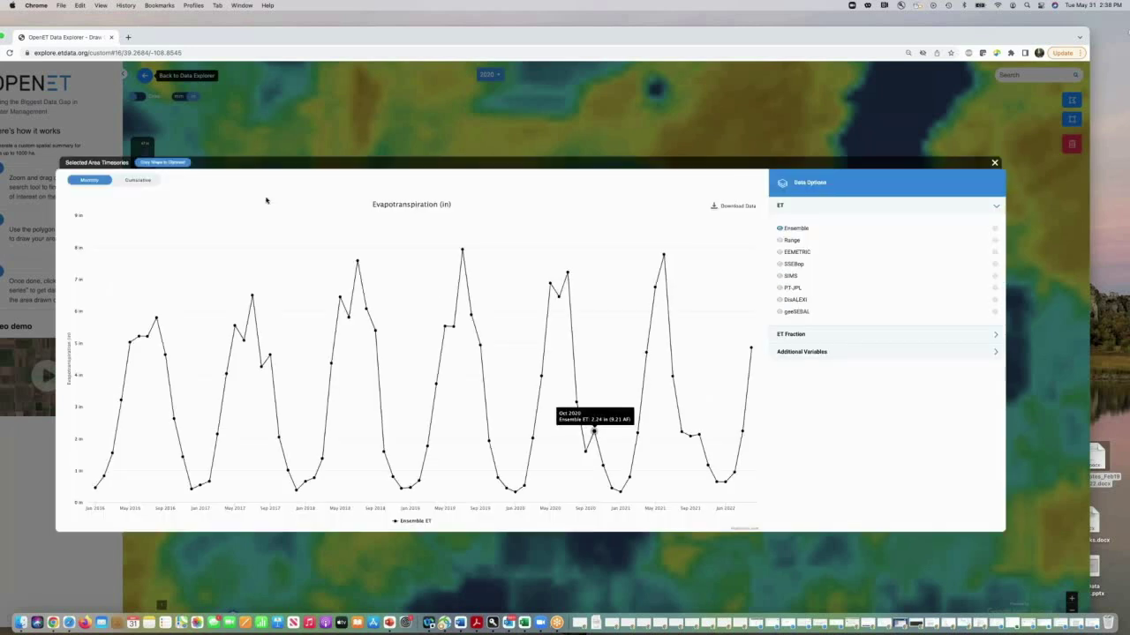
{"action": "left_click", "coordinate": [138, 181]}
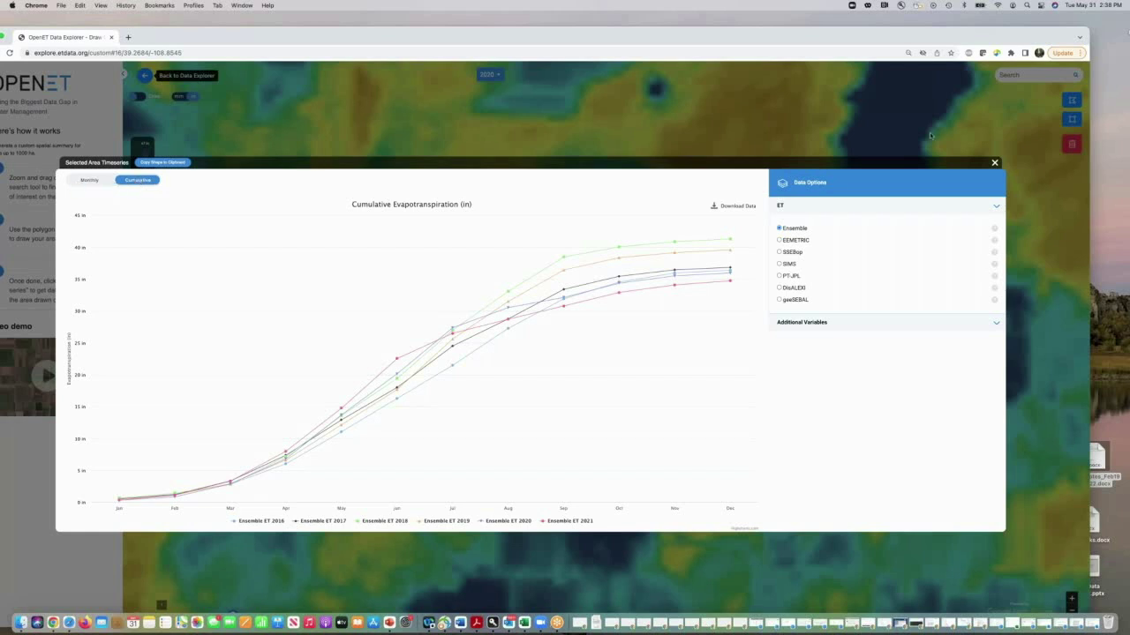
{"action": "left_click", "coordinate": [995, 165]}
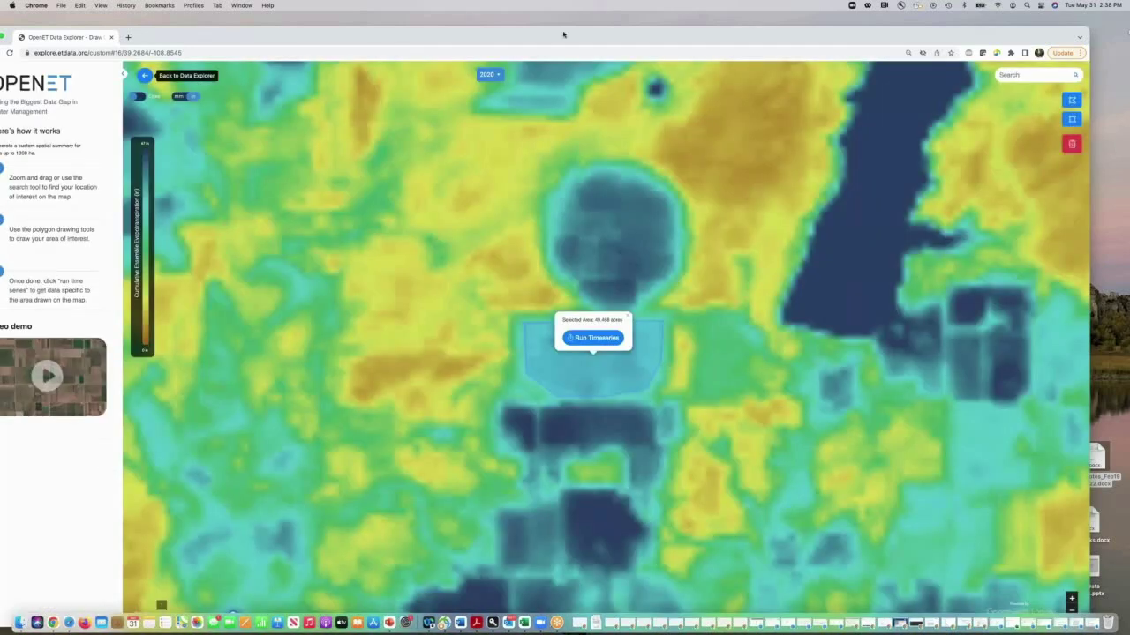
- Switch to the PowerPoint presentation and start the slide show from the "Important Considerations" slide
{"action": "left_click_drag", "start_coordinate": [563, 33], "coordinate": [583, 23]}
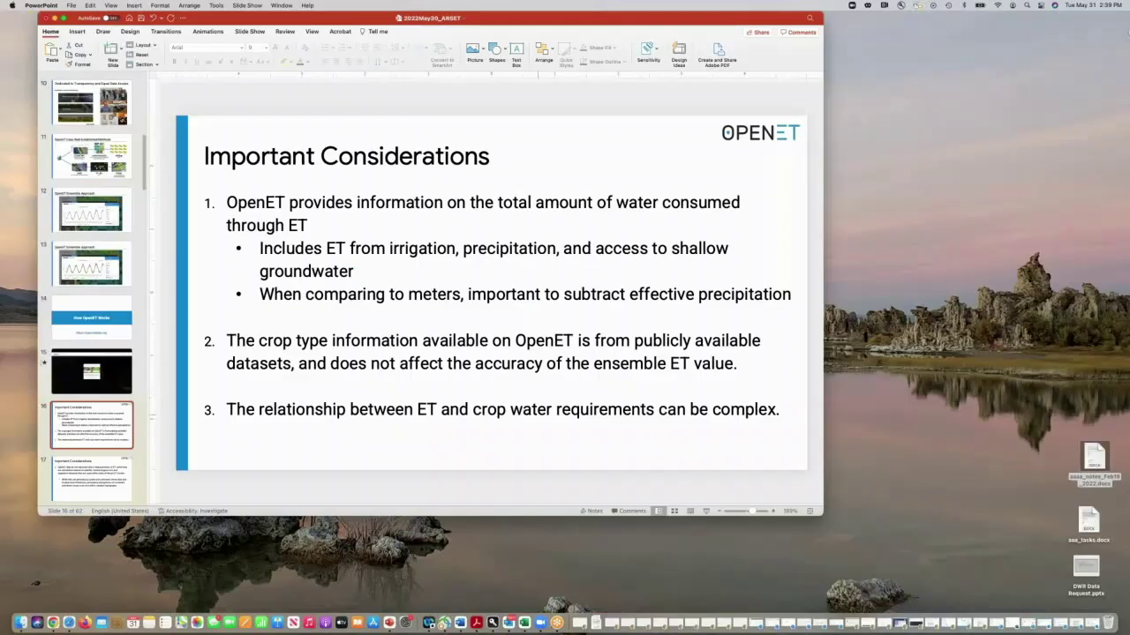
{"action": "left_click", "coordinate": [707, 512]}
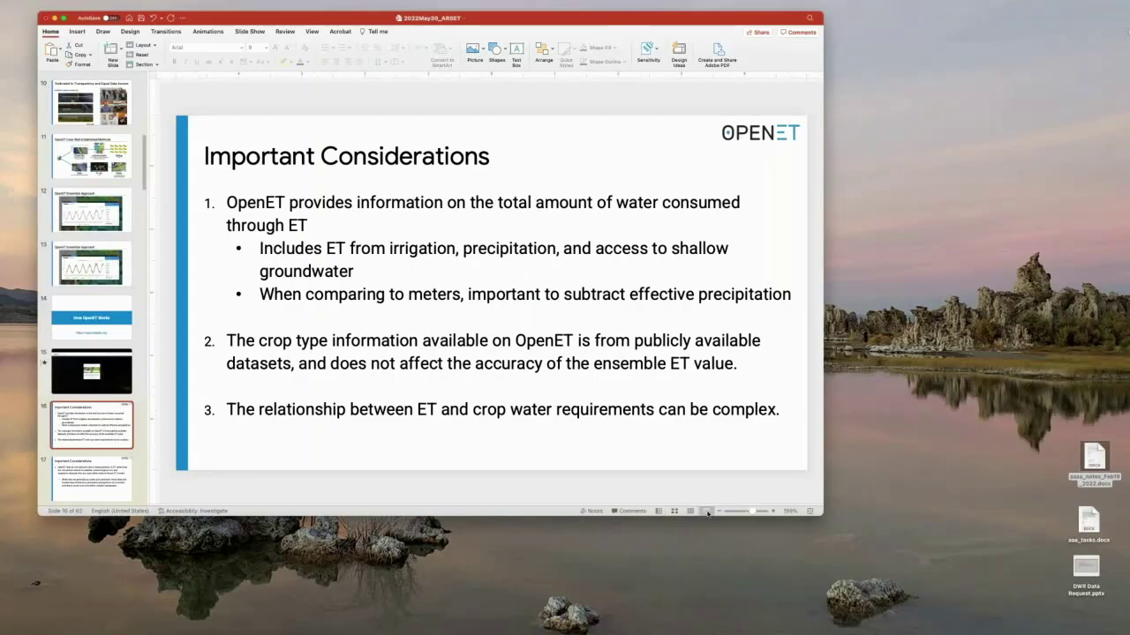